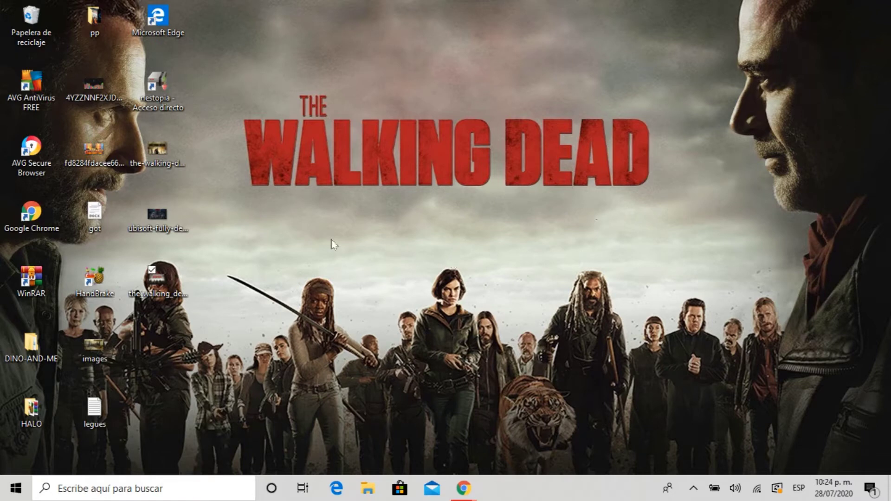
Open the Windows system settings and go to the Batería page
left_click(16, 494)
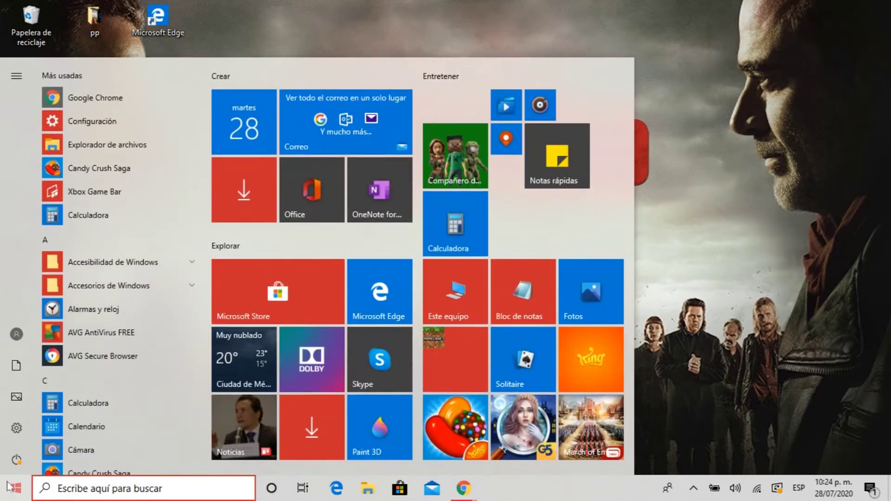
left_click(17, 429)
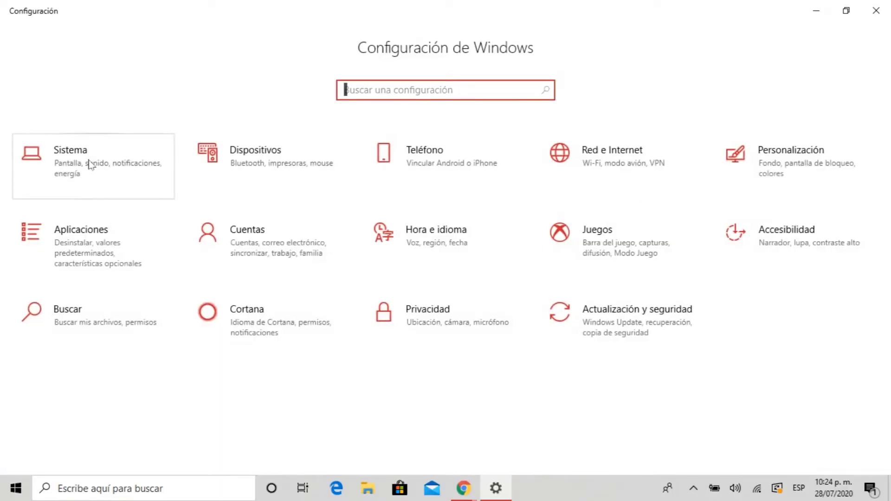
left_click(89, 165)
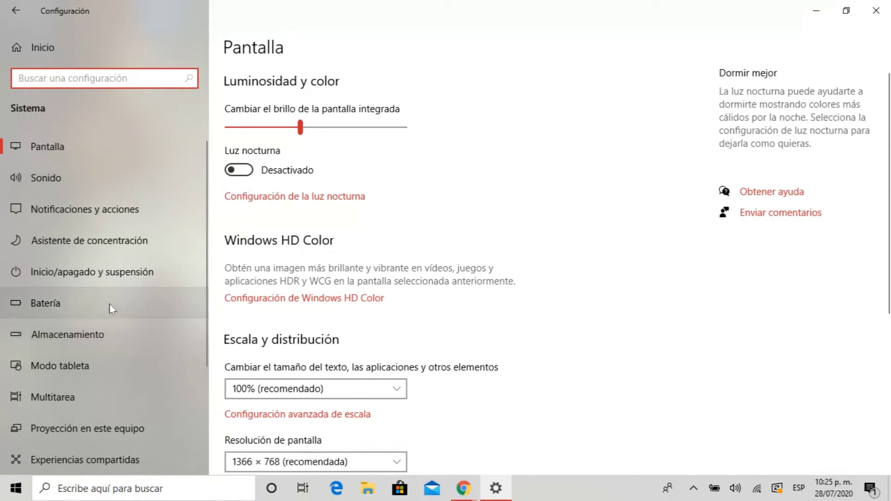
left_click(81, 302)
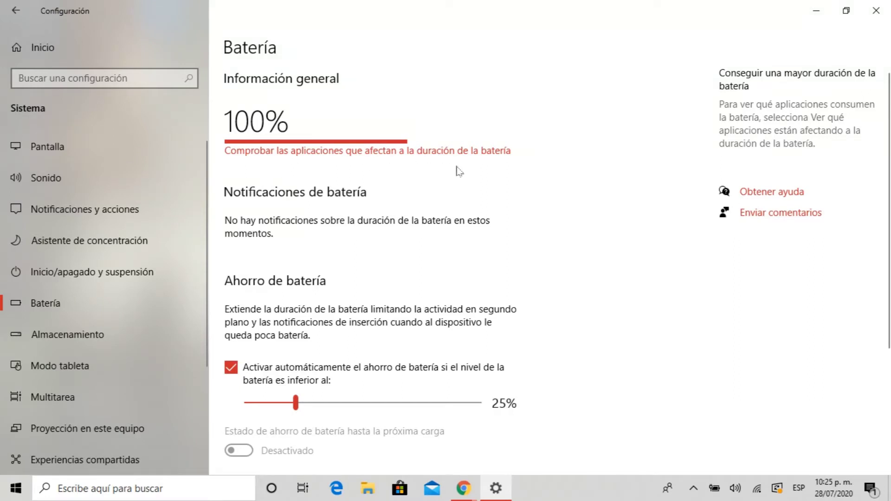
Review the time period and app filter choices for apps affecting battery life, and return to the Batería page
left_click(417, 155)
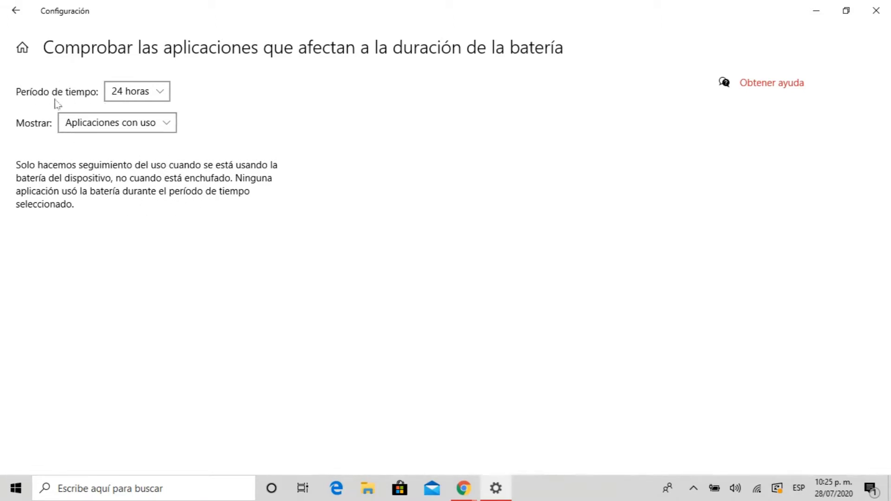
left_click(162, 91)
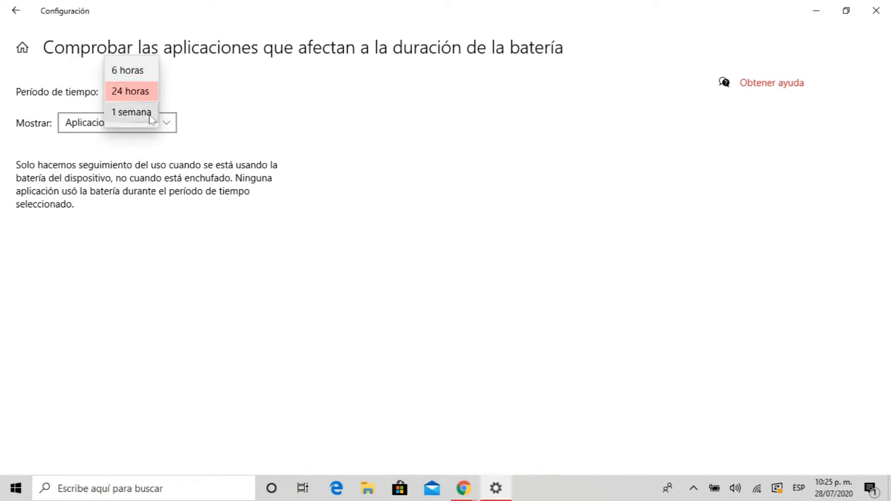
left_click(217, 106)
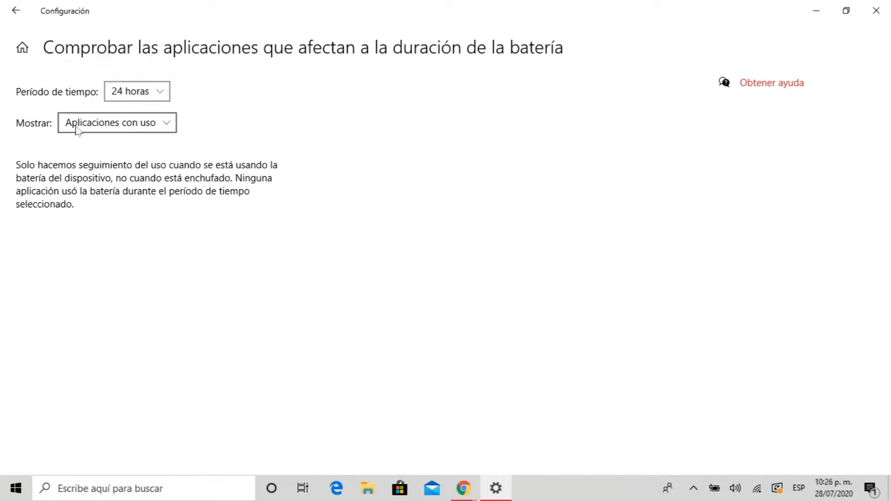
left_click(172, 127)
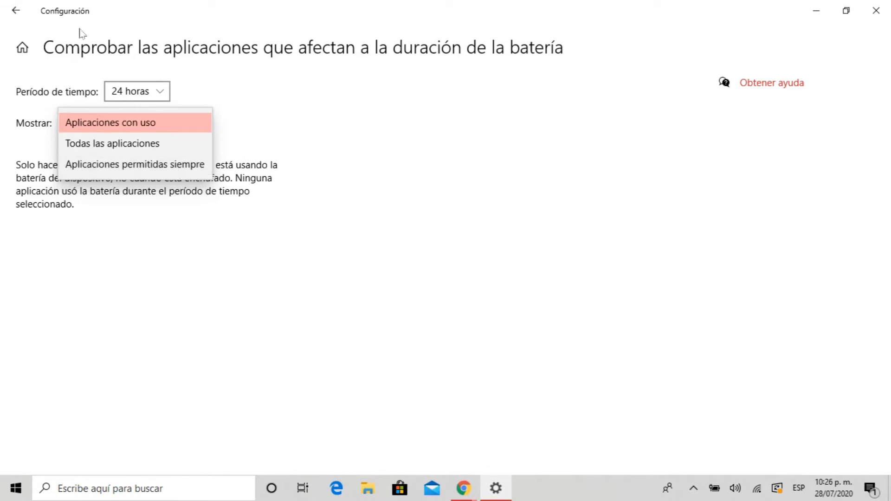
left_click(15, 16)
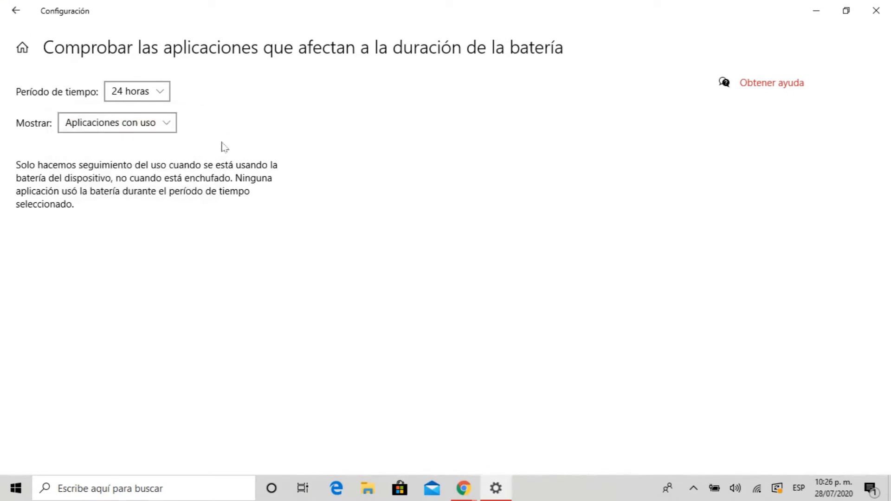
left_click(19, 17)
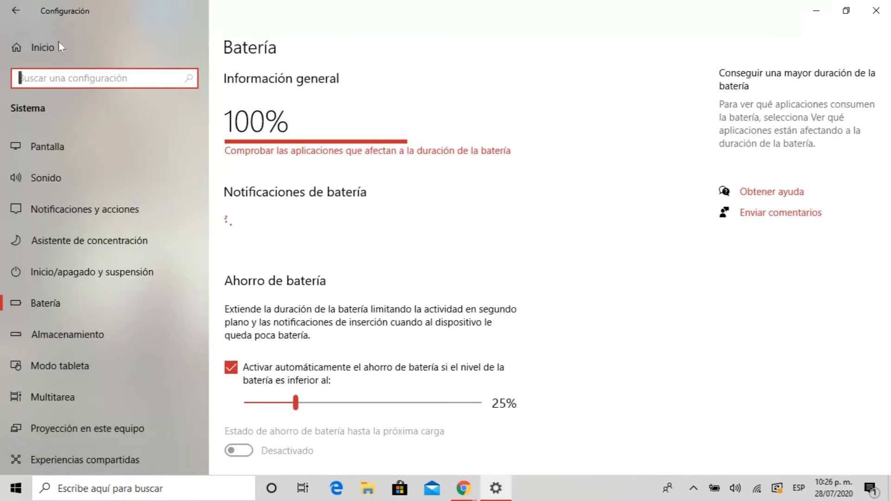
Set the battery level for automatic battery saver activation to 30%
scroll(889, 150, "down", 3)
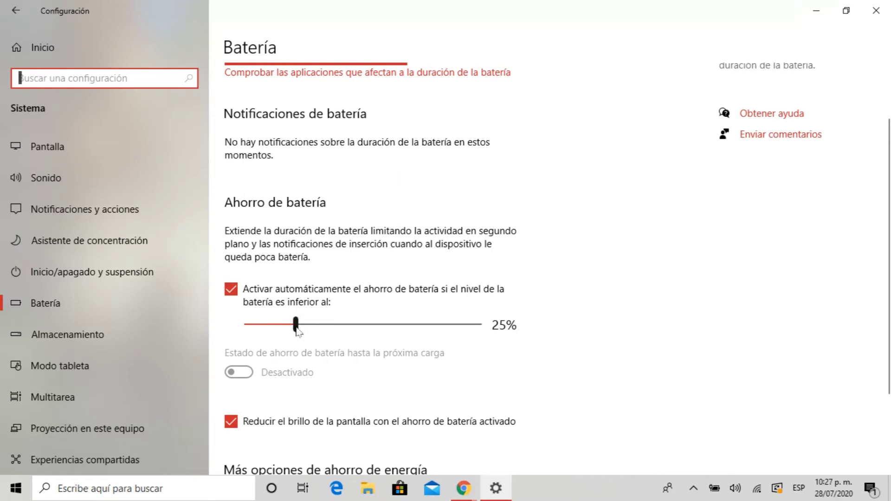
mouse_move(297, 330)
left_mouse_down()
mouse_move(355, 329)
mouse_move(285, 330)
mouse_move(327, 332)
mouse_move(313, 334)
left_mouse_up()
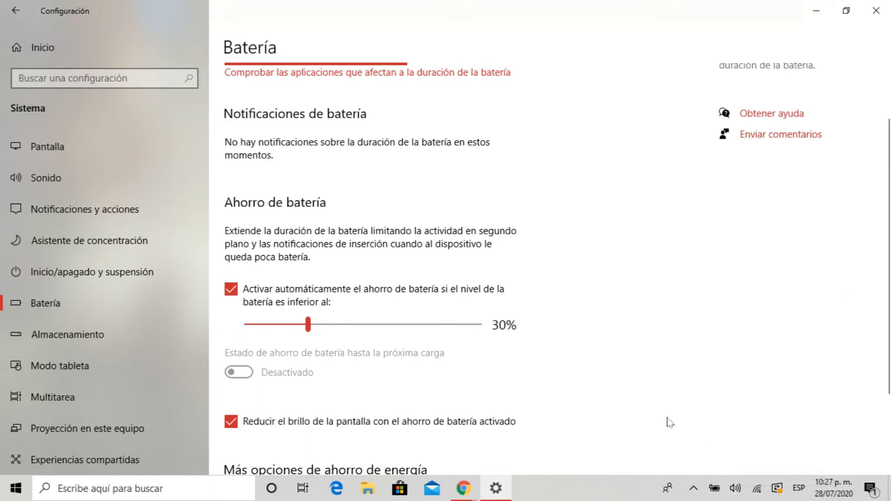
mouse_move(710, 490)
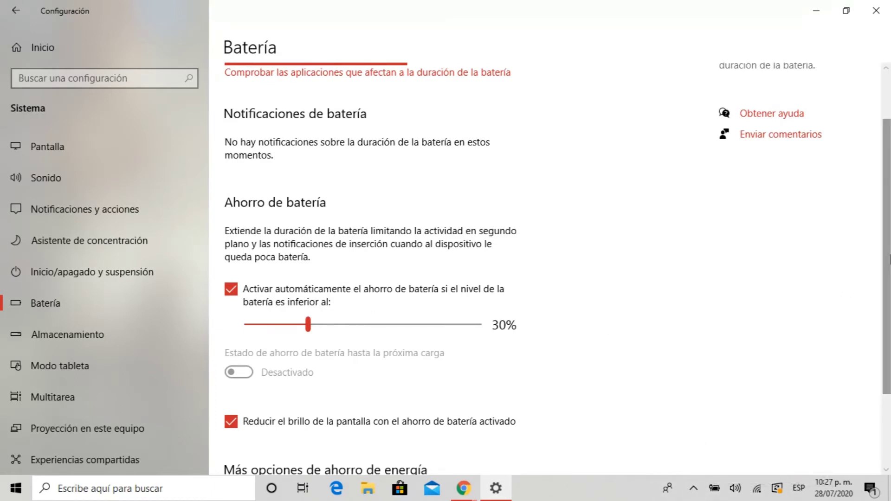
scroll(887, 261, "down", 2)
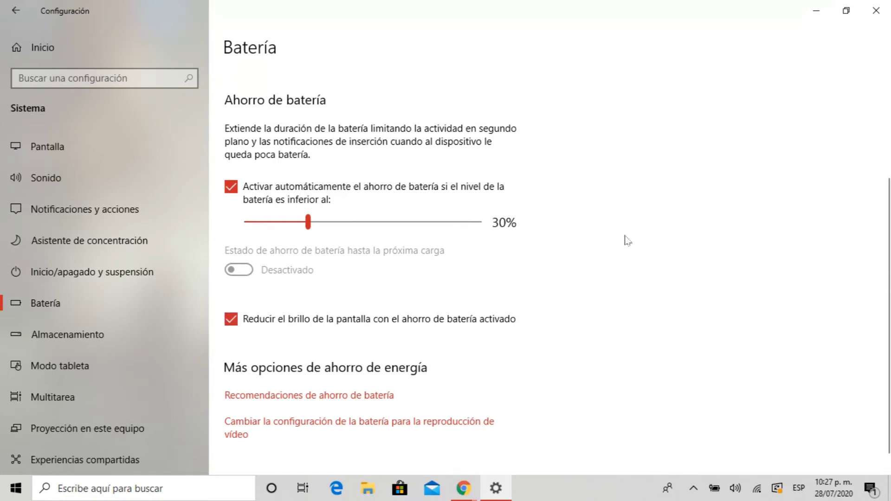
scroll(885, 336, "down", 1)
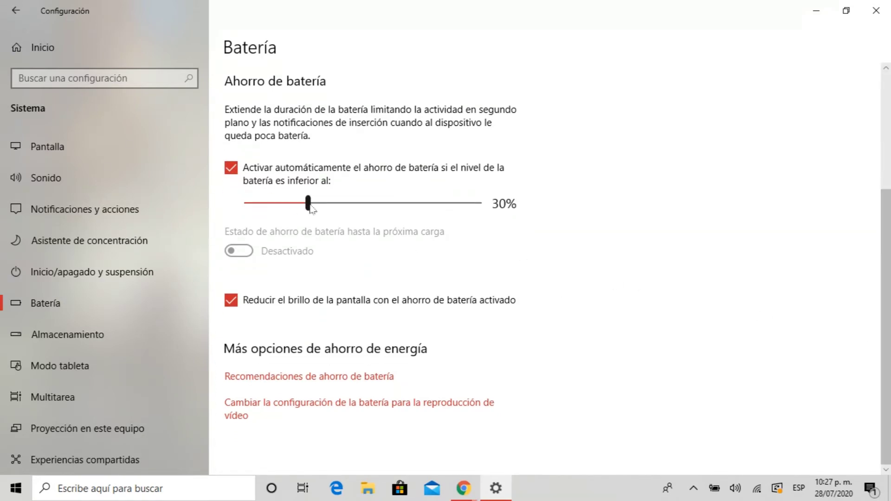
Raise the automatic battery saver threshold to 50% and bring it back down to 25%
left_click_drag(310, 207, 356, 214)
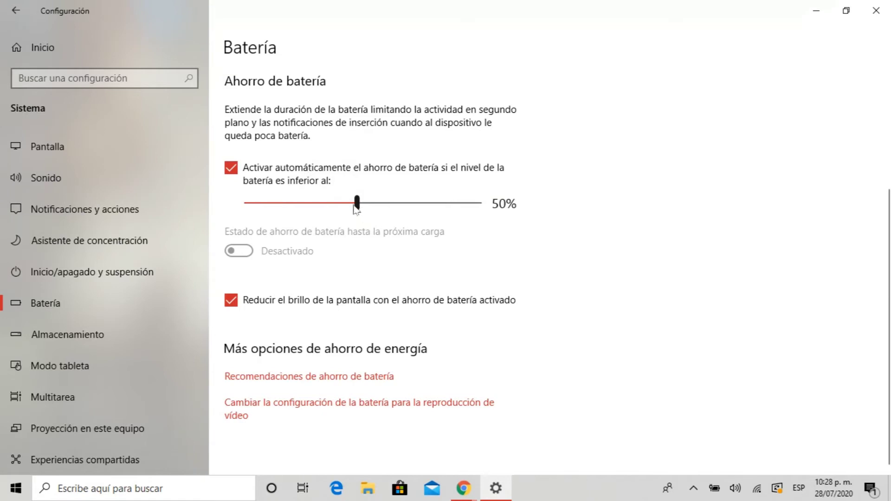
left_click_drag(353, 205, 333, 207)
left_click_drag(323, 209, 295, 210)
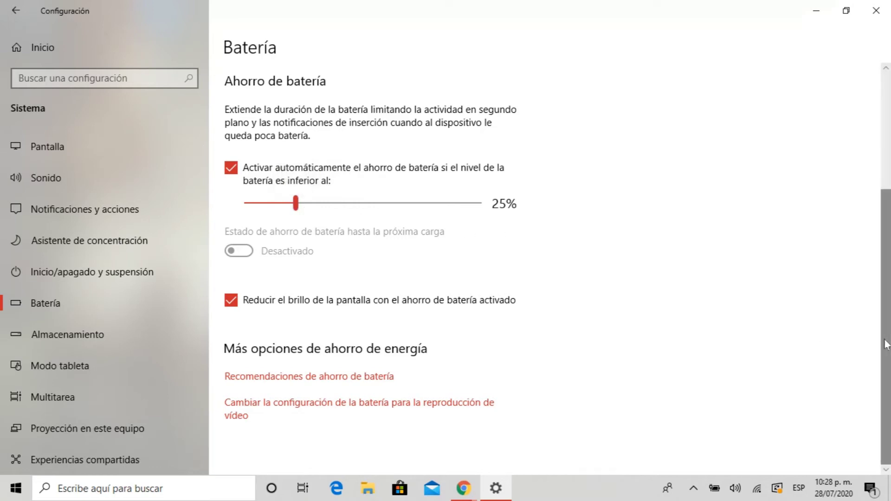
View the battery-saving recommendations on the Microsoft support page and close the browser
left_click(334, 379)
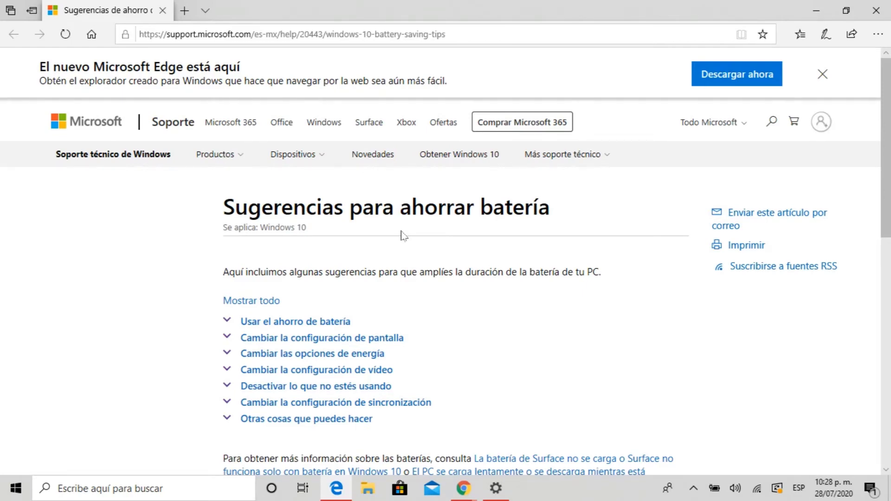
left_click(873, 10)
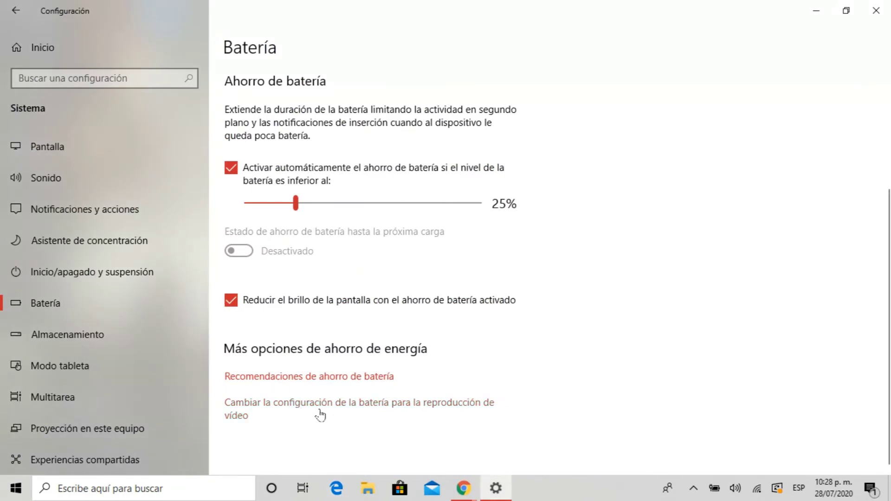
Open the battery's video playback settings, look over the Windows HD Color configuration, and return to Reproducción de vídeo
left_click(364, 407)
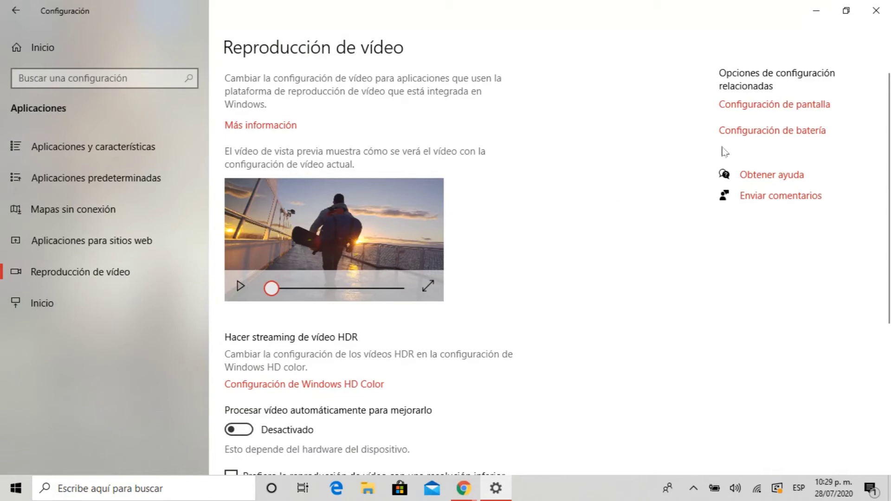
left_click_drag(889, 181, 888, 245)
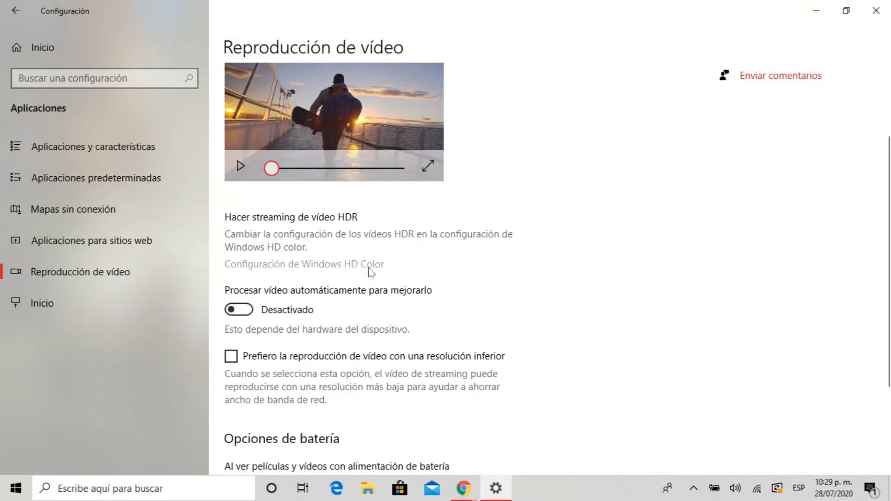
left_click(371, 265)
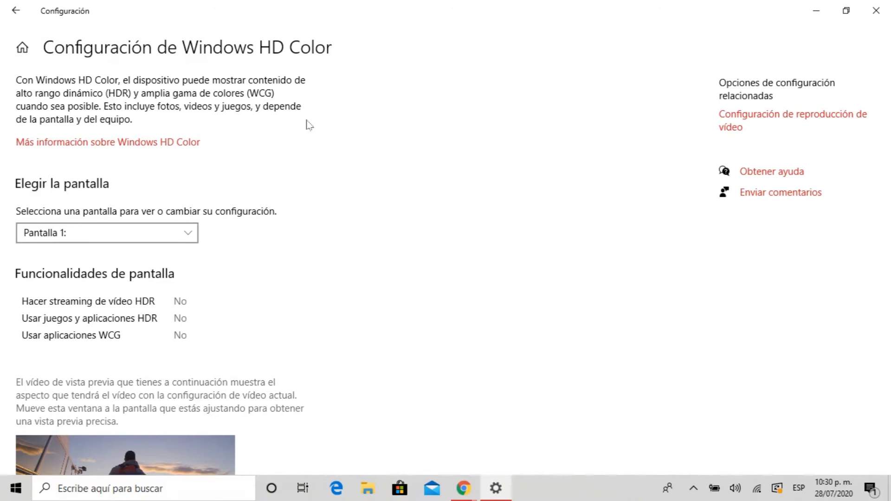
left_click(17, 12)
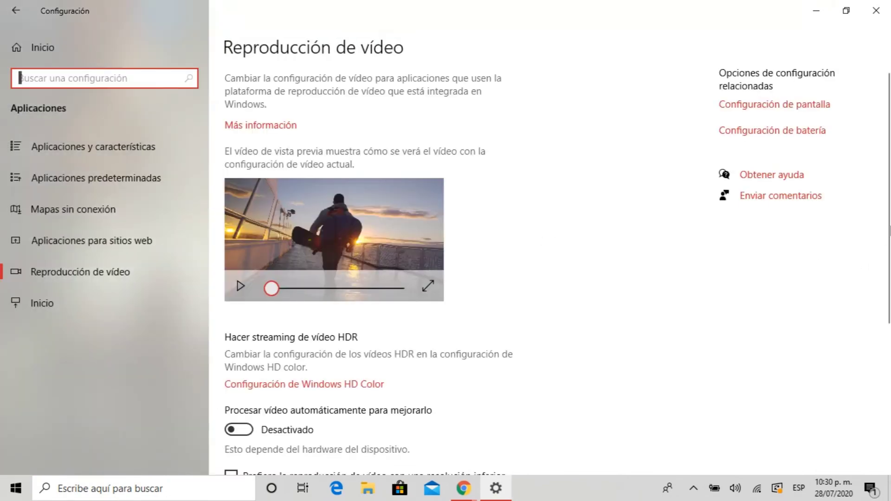
Turn automatic video enhancement processing on and back off
left_click_drag(888, 241, 886, 346)
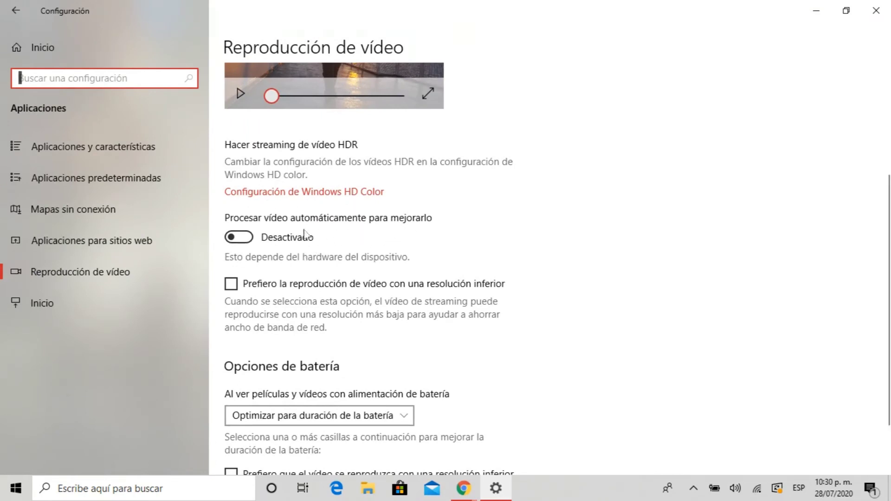
left_click(250, 239)
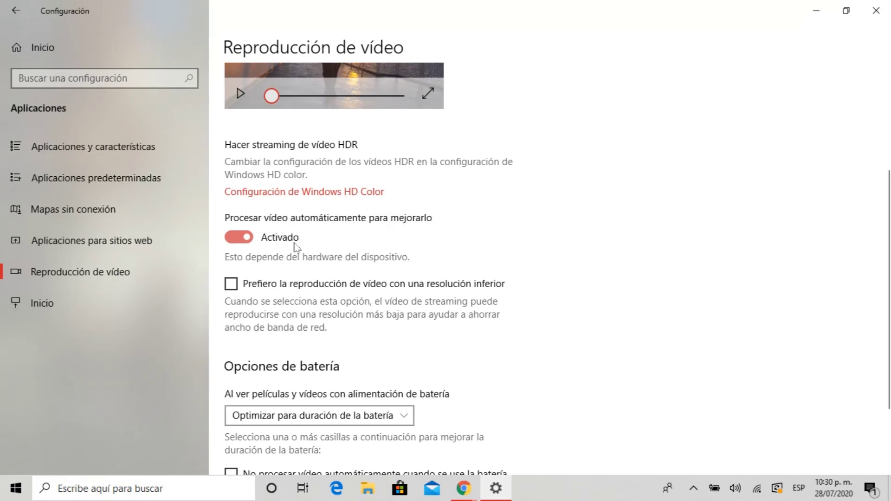
left_click(233, 241)
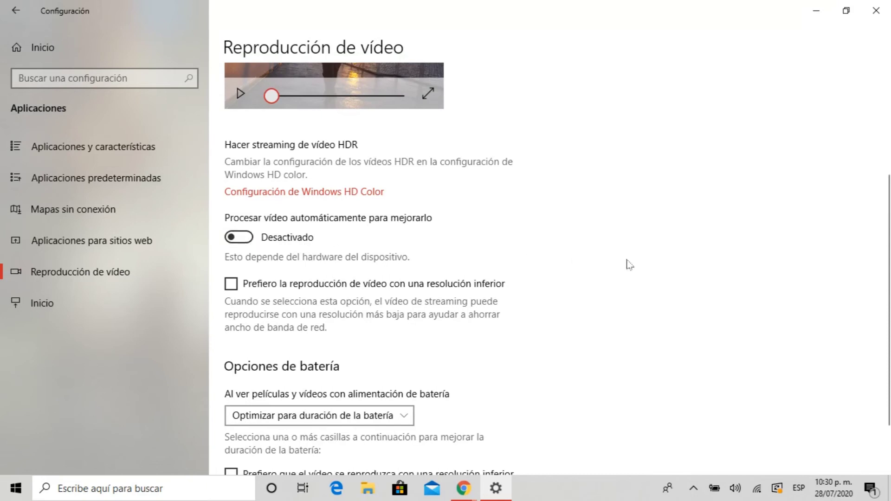
Enable the preference for playing video at a lower resolution to save network bandwidth
scroll(889, 252, "down", 2)
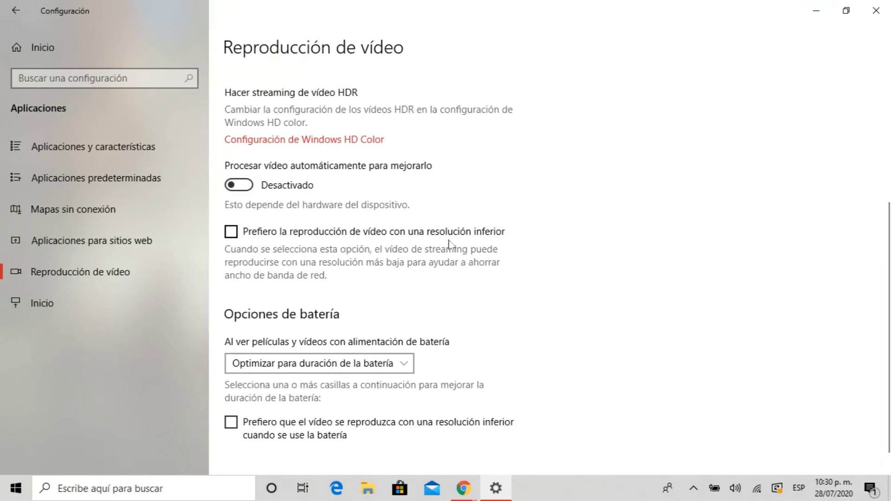
left_click(234, 233)
scroll(236, 235, "up", 2)
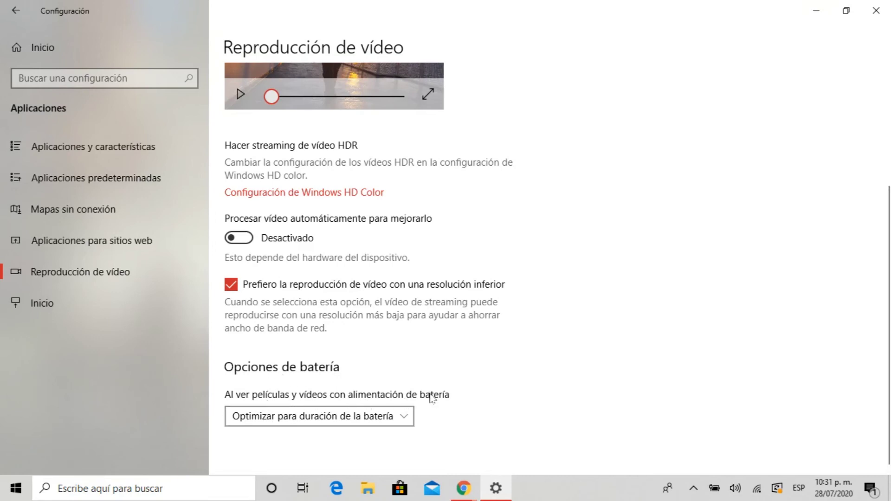
Set the option for watching movies and videos on battery power to Optimizar para calidad de vídeo
left_click(403, 416)
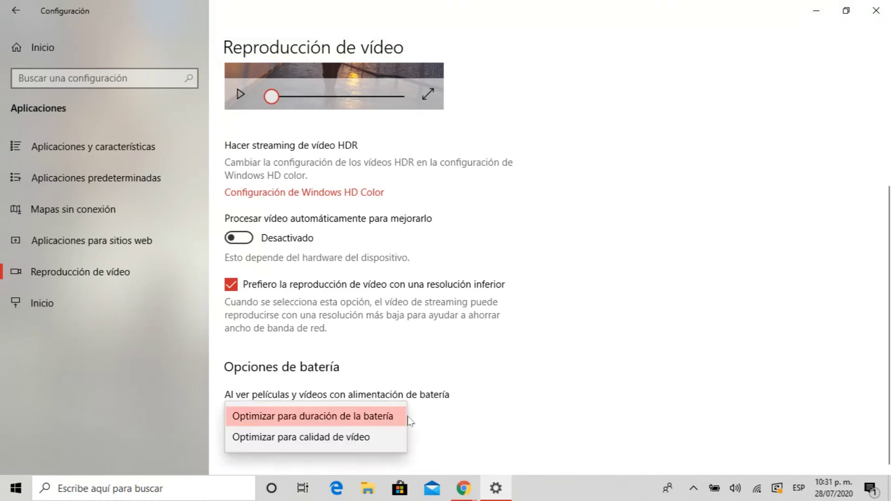
left_click(357, 441)
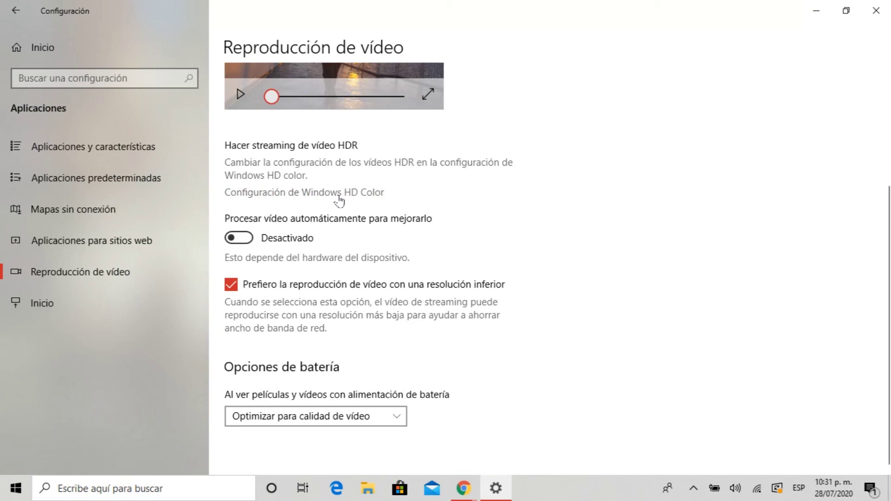
left_click(397, 421)
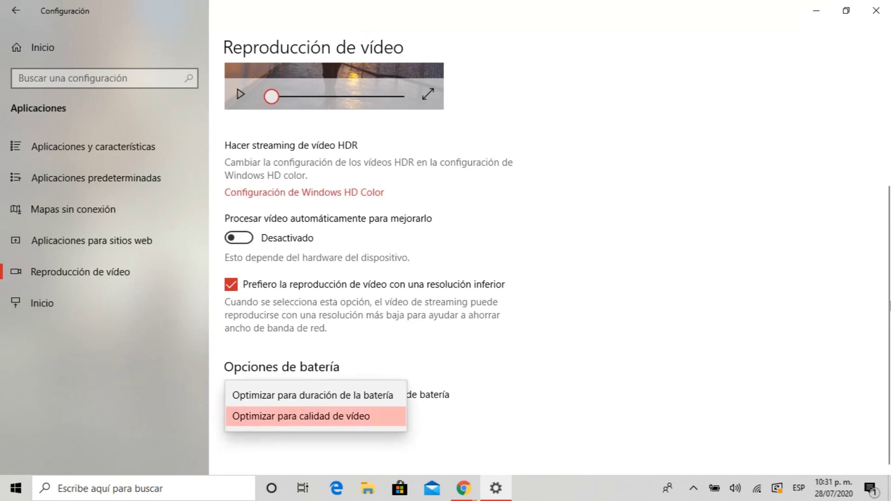
key("Escape")
Return to the Batería page and review its battery saver settings and additional energy-saving options
scroll(885, 241, "up", 5)
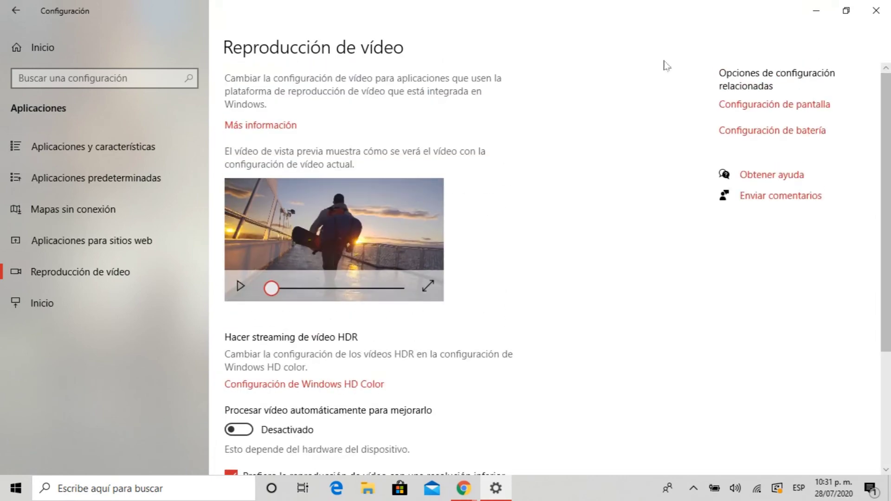
left_click(17, 10)
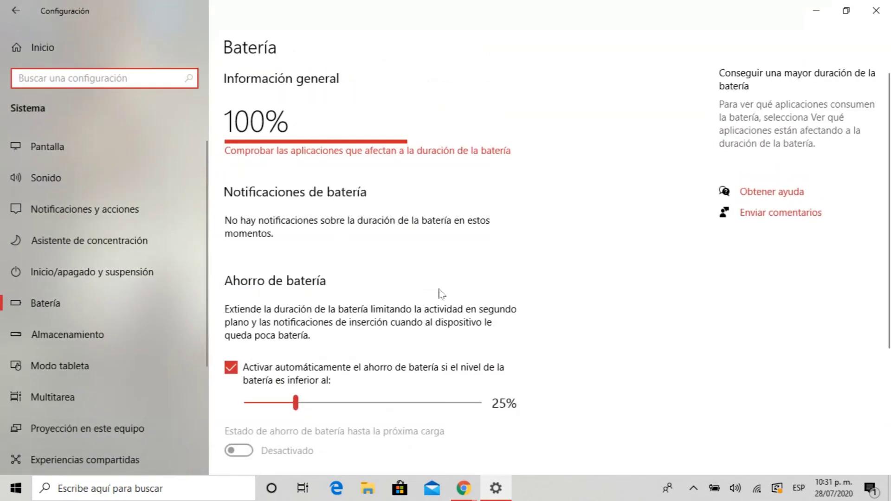
scroll(532, 350, "down", 4)
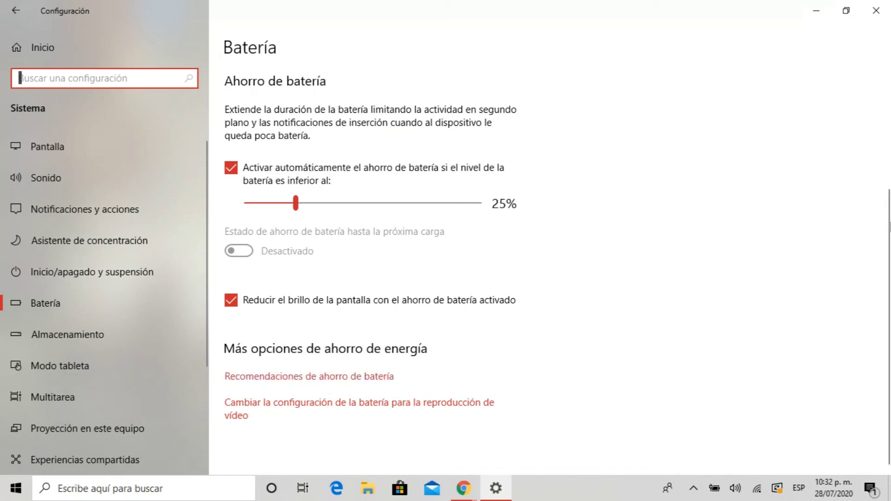
scroll(784, 255, "up", 2)
scroll(547, 256, "up", 2)
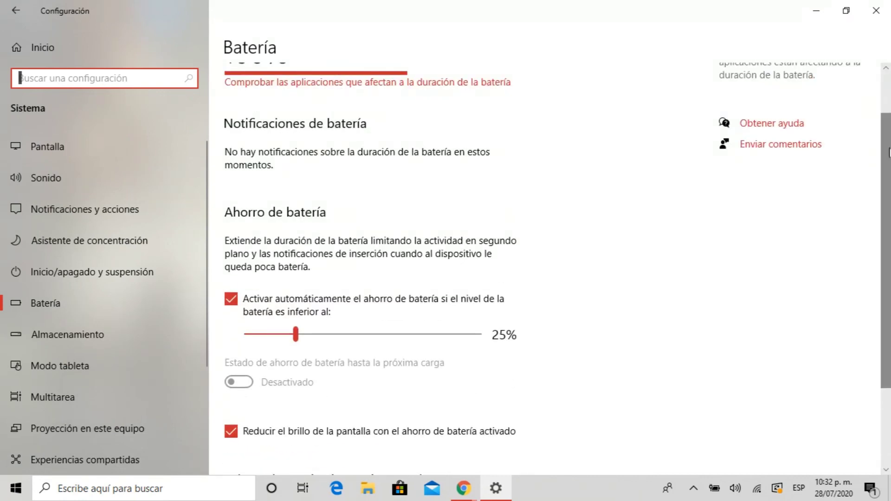